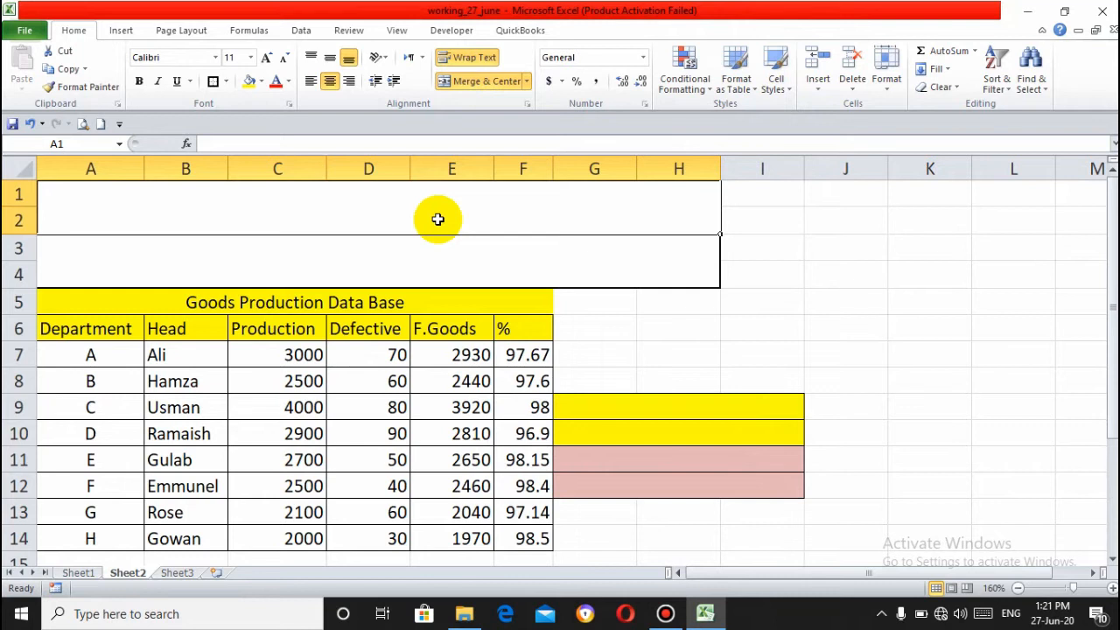
pyautogui.click(347, 298)
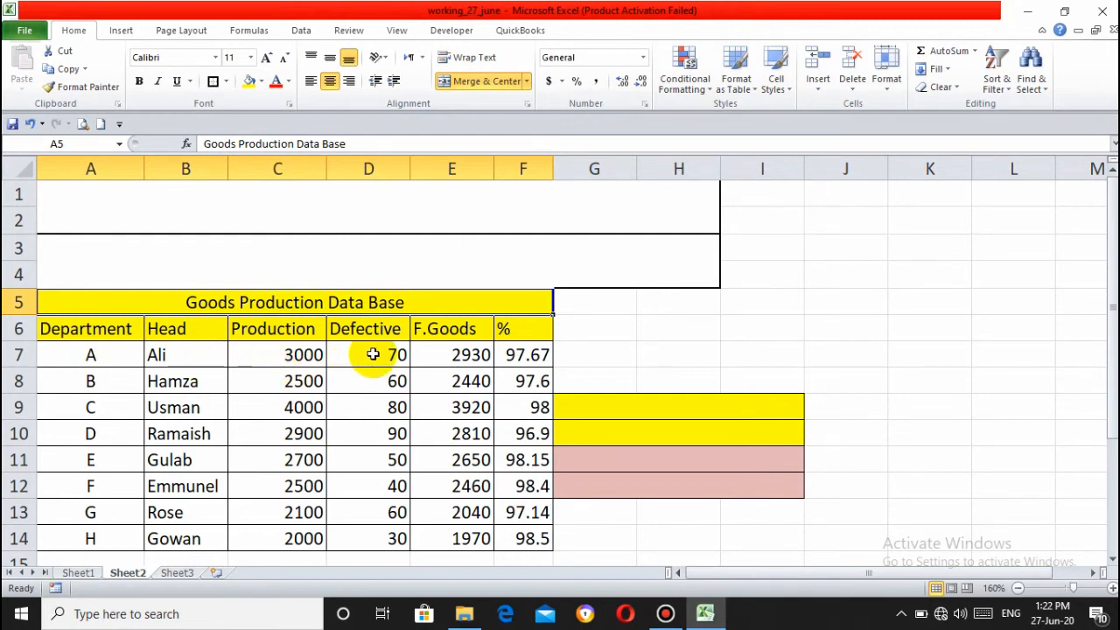
pyautogui.click(506, 357)
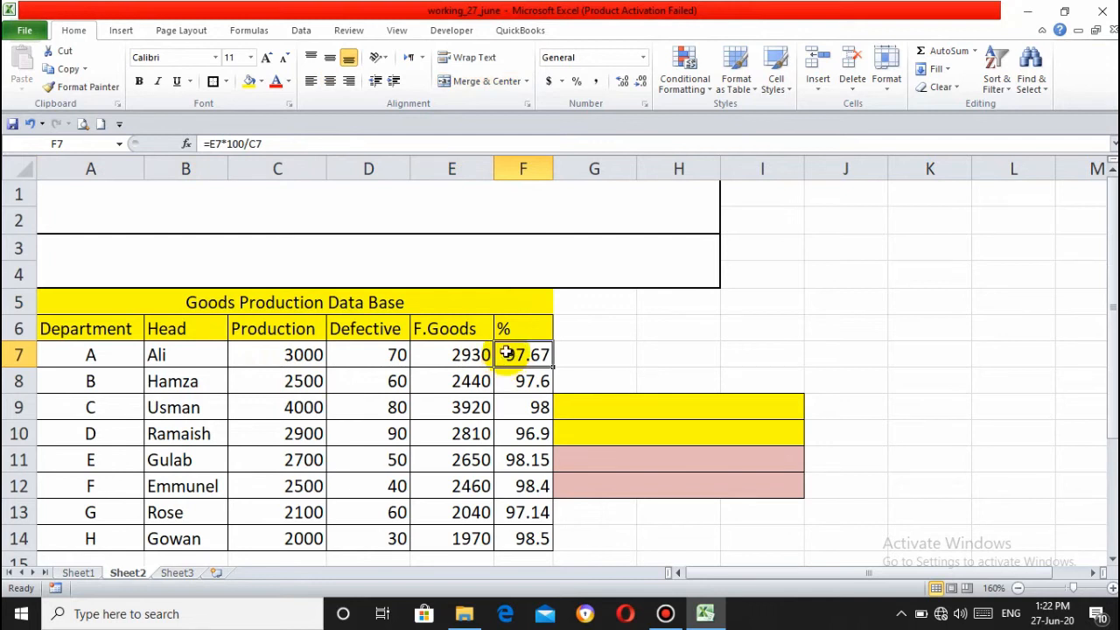
# Enter in merged cell A1 "The KURT Function : Another way to find out how close your frequency distribution is to a normal distribution".
pyautogui.click(516, 211)
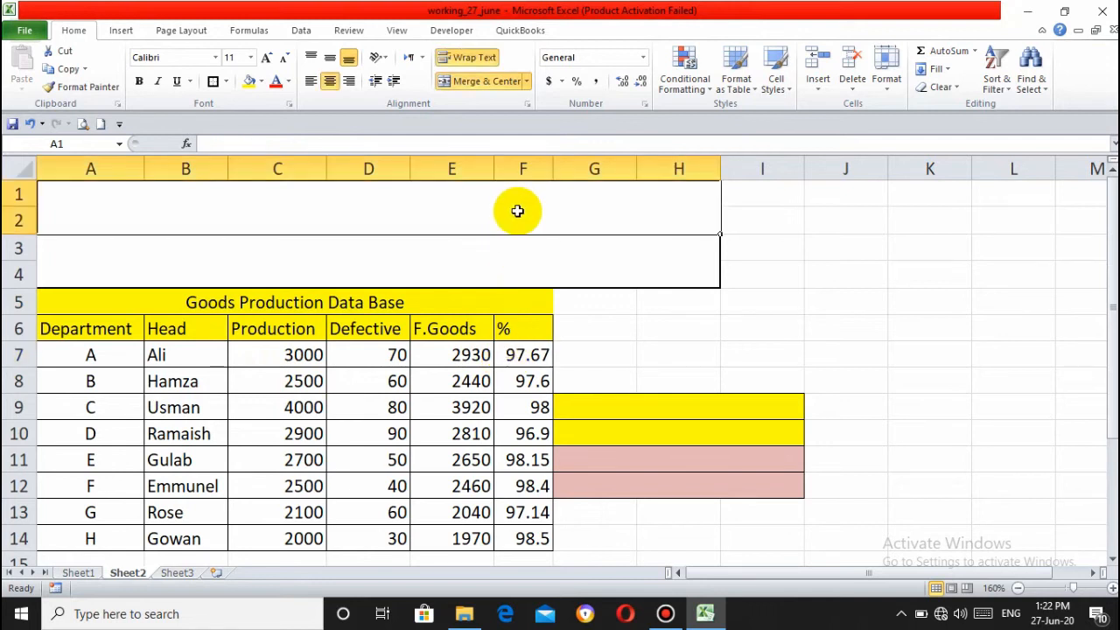
pyautogui.write('The ')
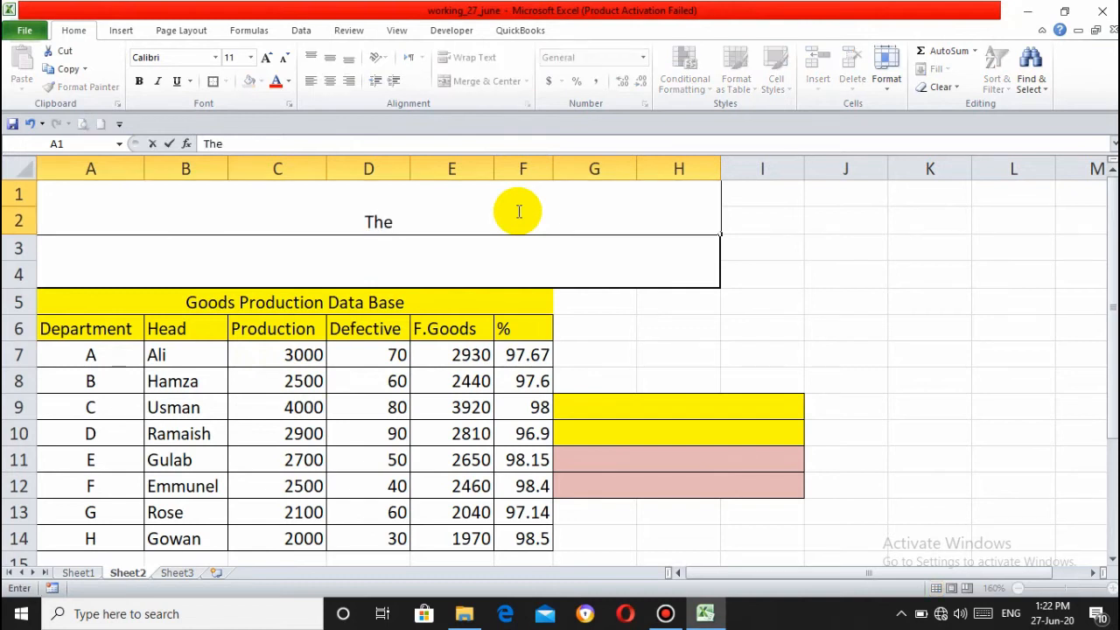
pyautogui.write('KURT')
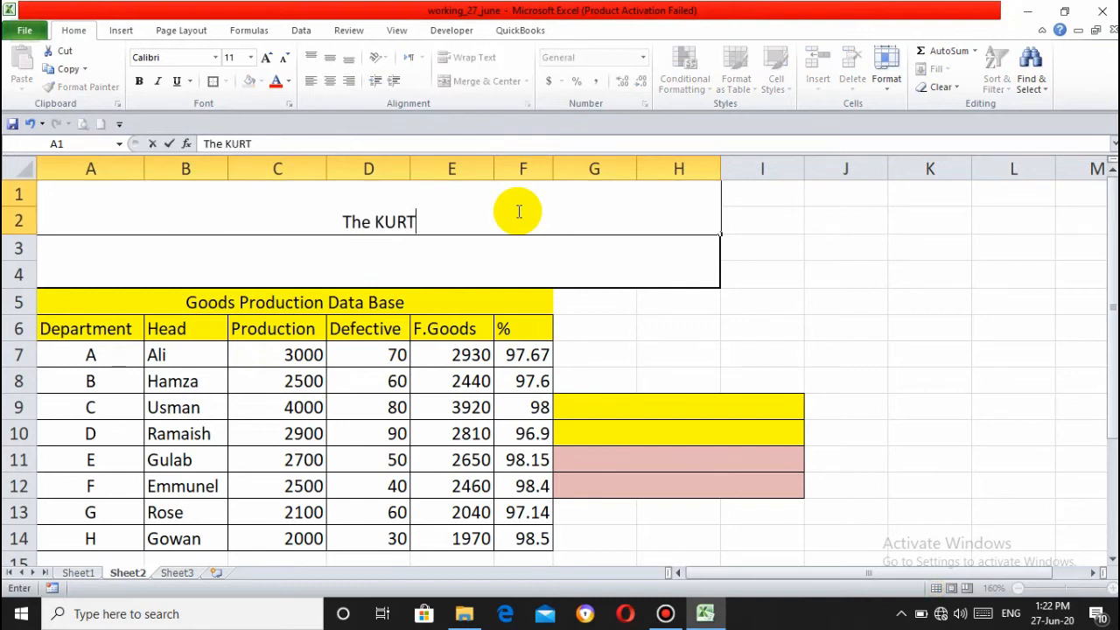
pyautogui.write(' Fun')
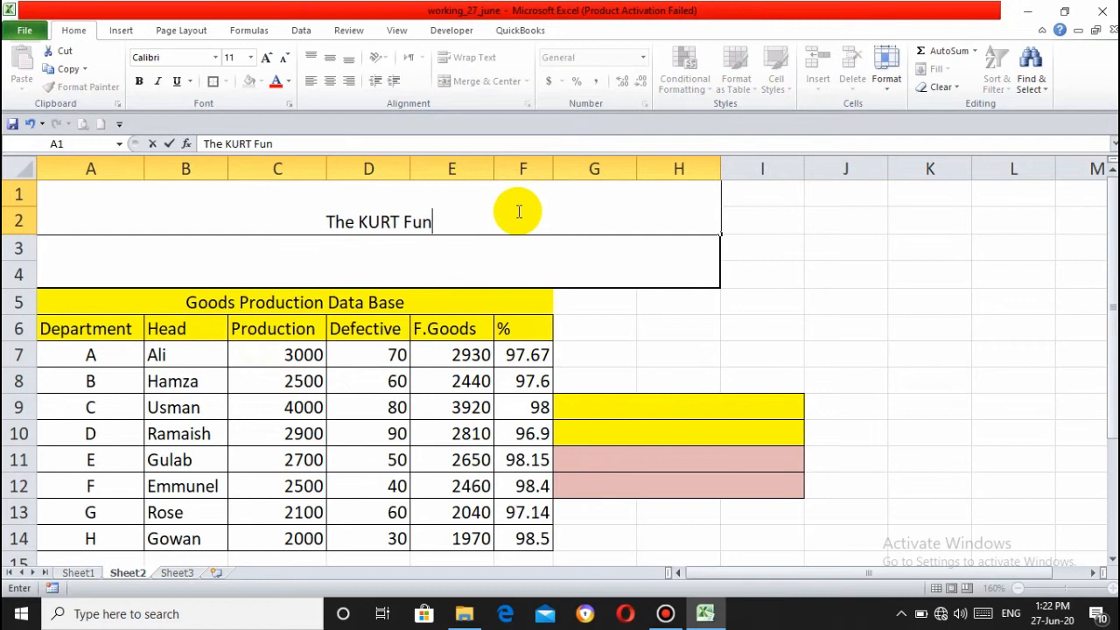
pyautogui.write('ction ')
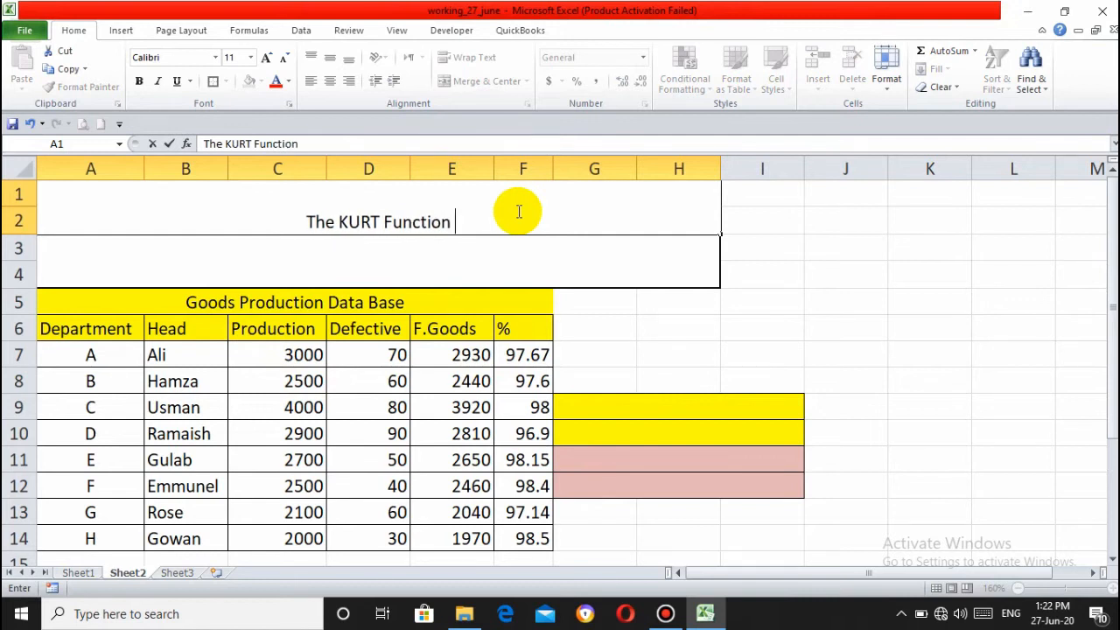
pyautogui.write(': A')
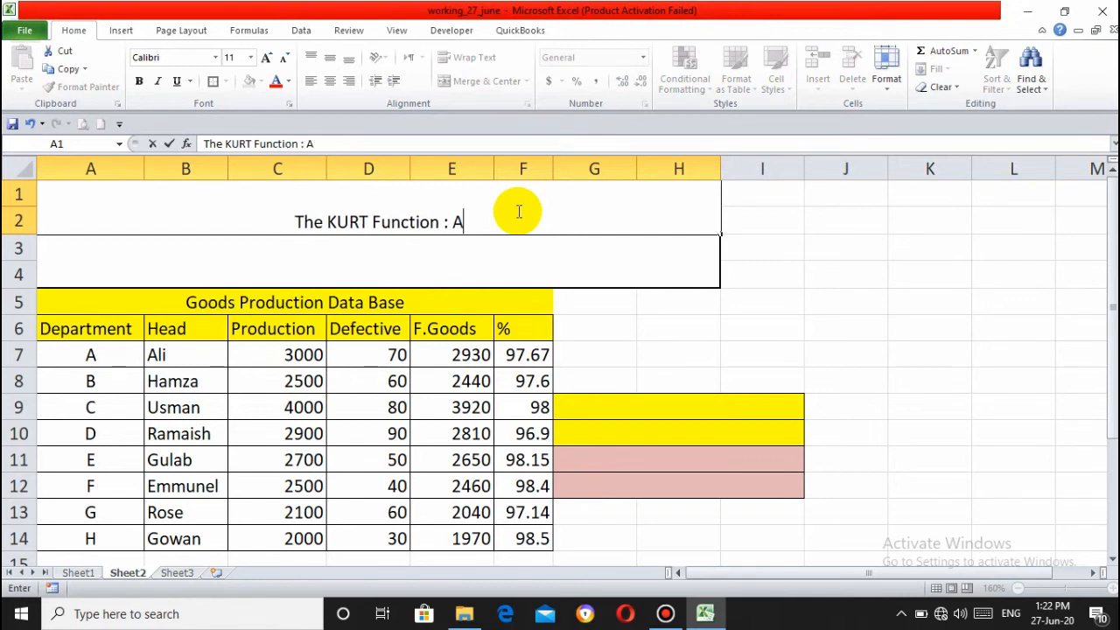
pyautogui.write('nother ')
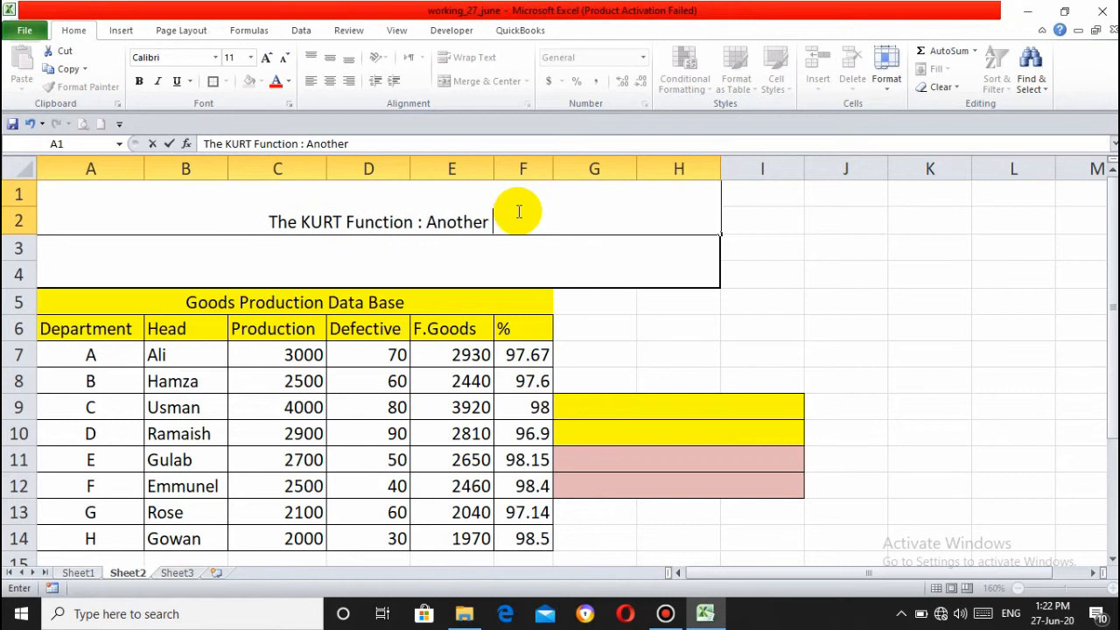
pyautogui.write('way to f')
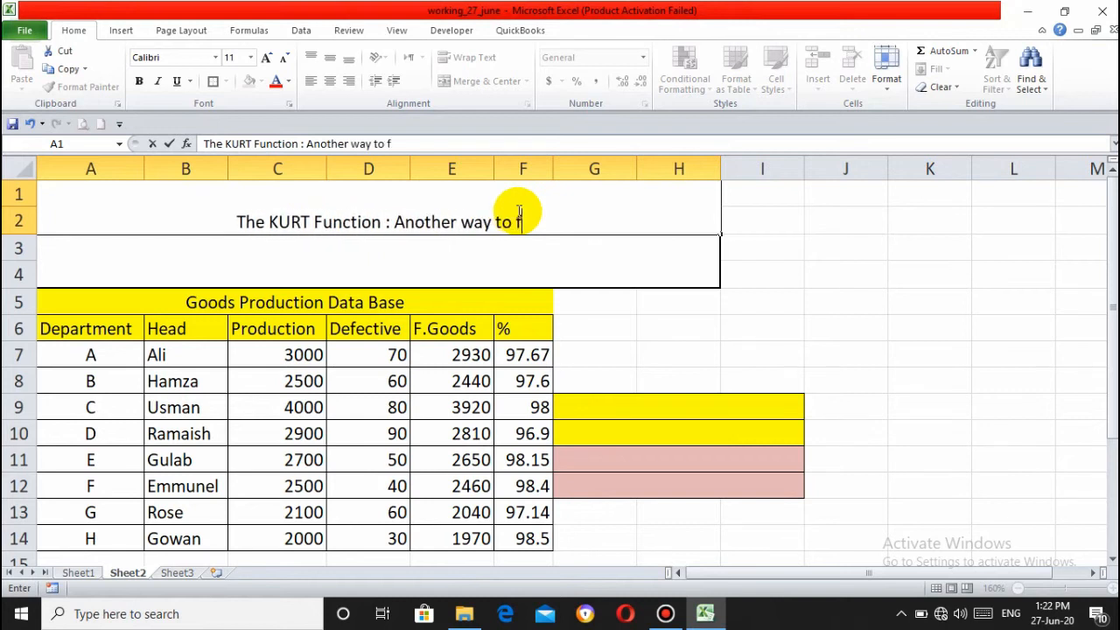
pyautogui.write('ind out how ')
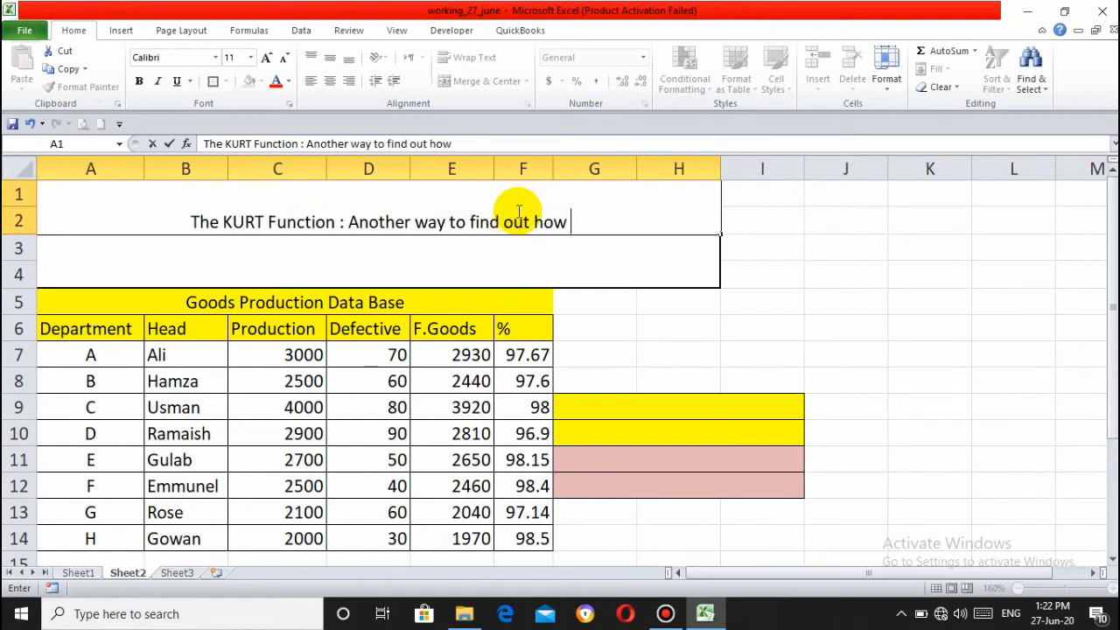
pyautogui.write('close ')
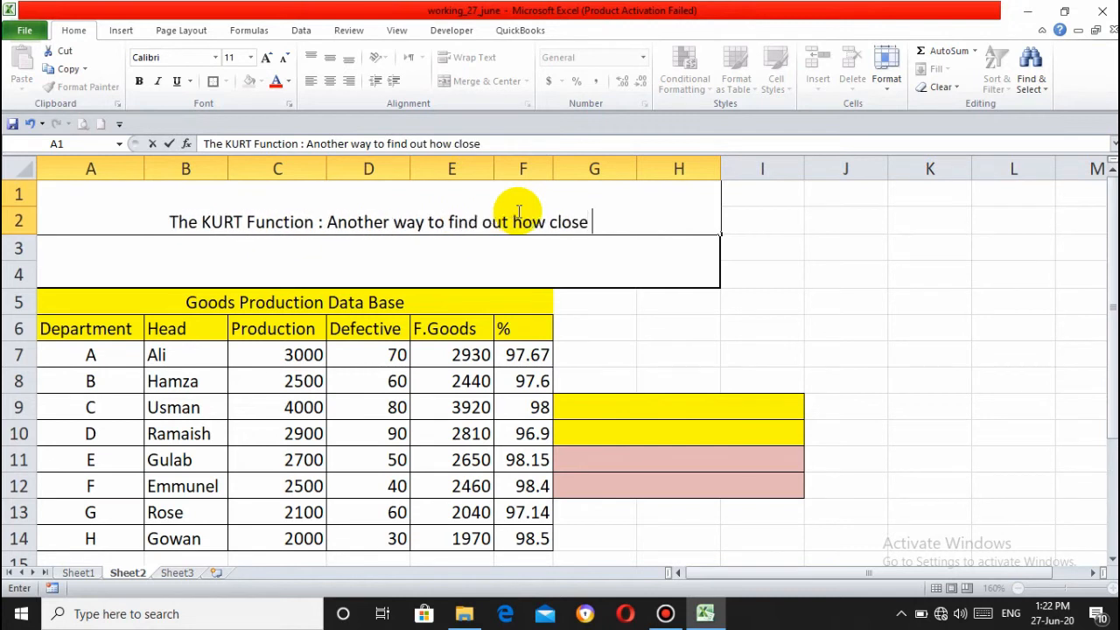
pyautogui.write('your frequency')
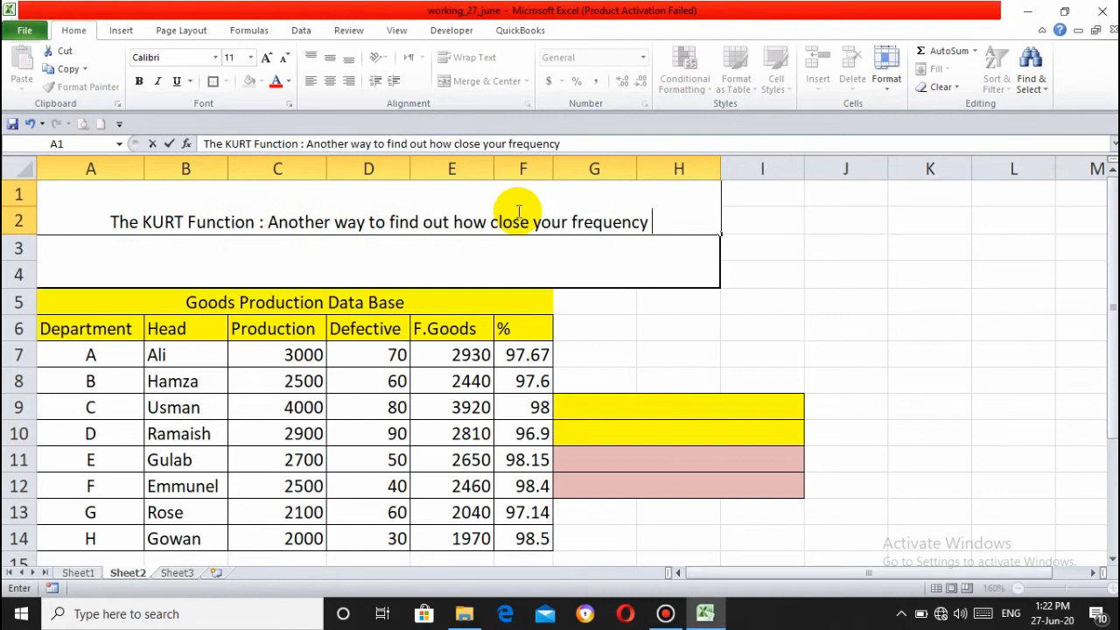
pyautogui.write(' distrib')
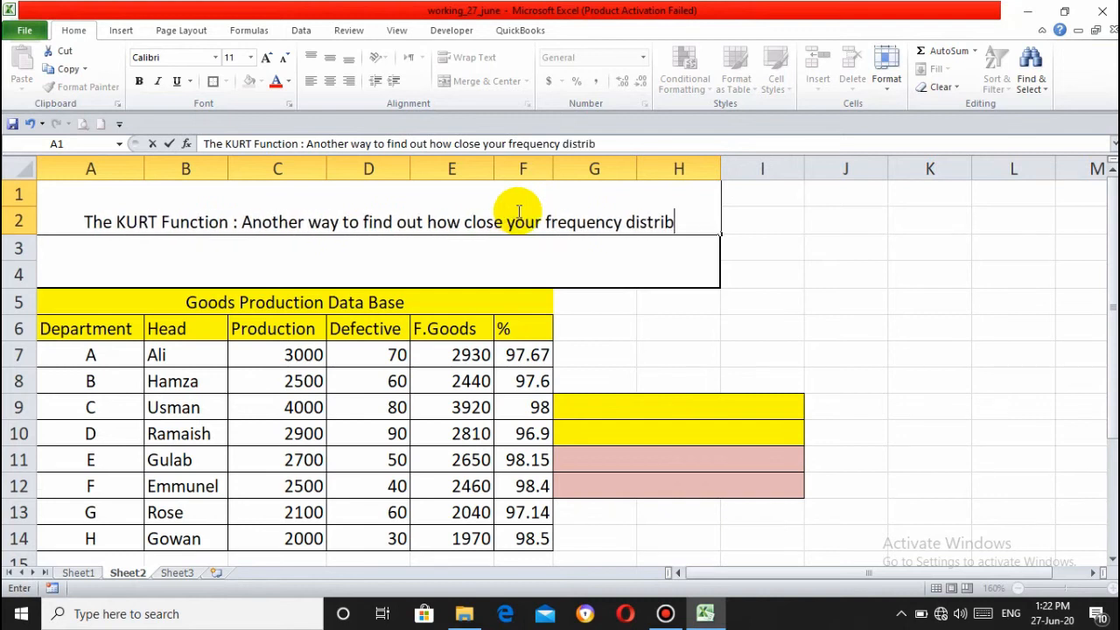
pyautogui.write('ution i')
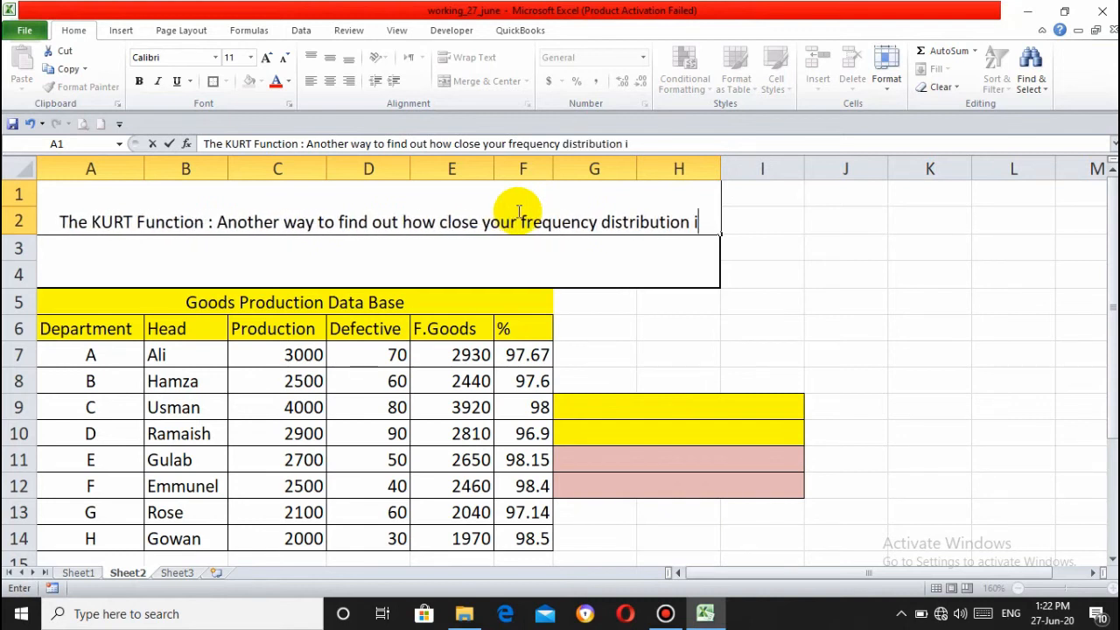
pyautogui.write('s to a normal ')
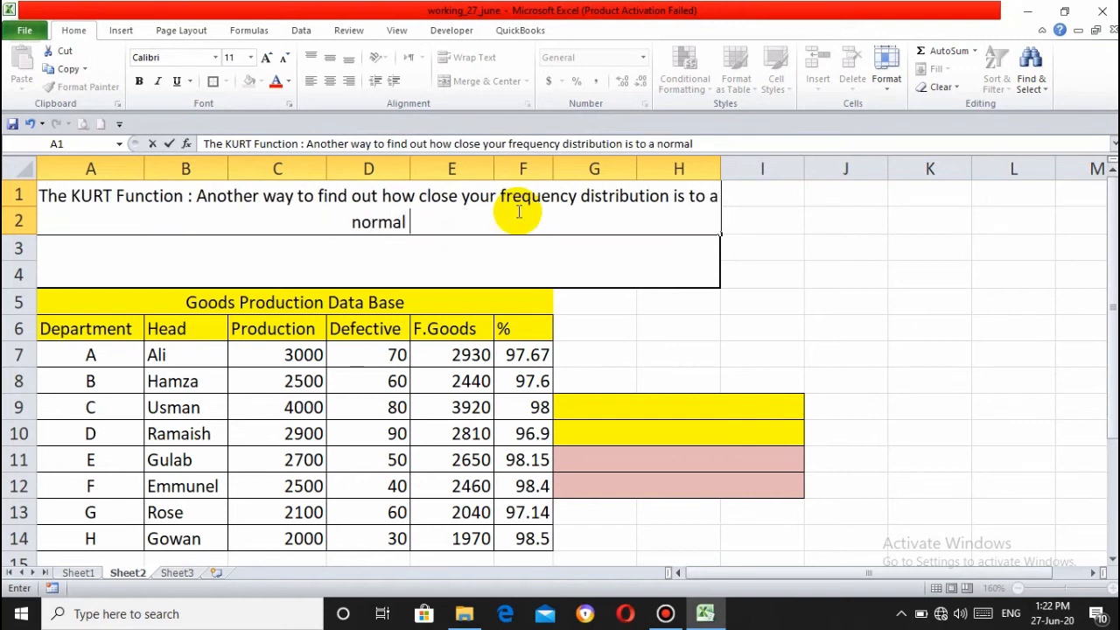
pyautogui.write('distribution')
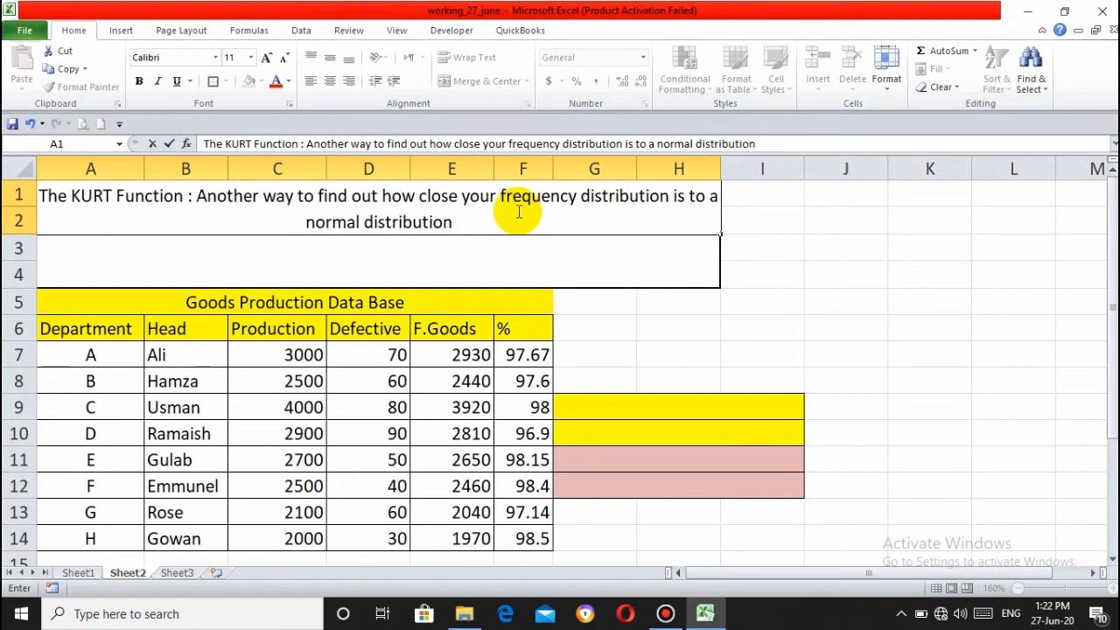
# Complete the description in cell A1 with the words "is to consider the flatness of the curve .".
pyautogui.write(' is to co')
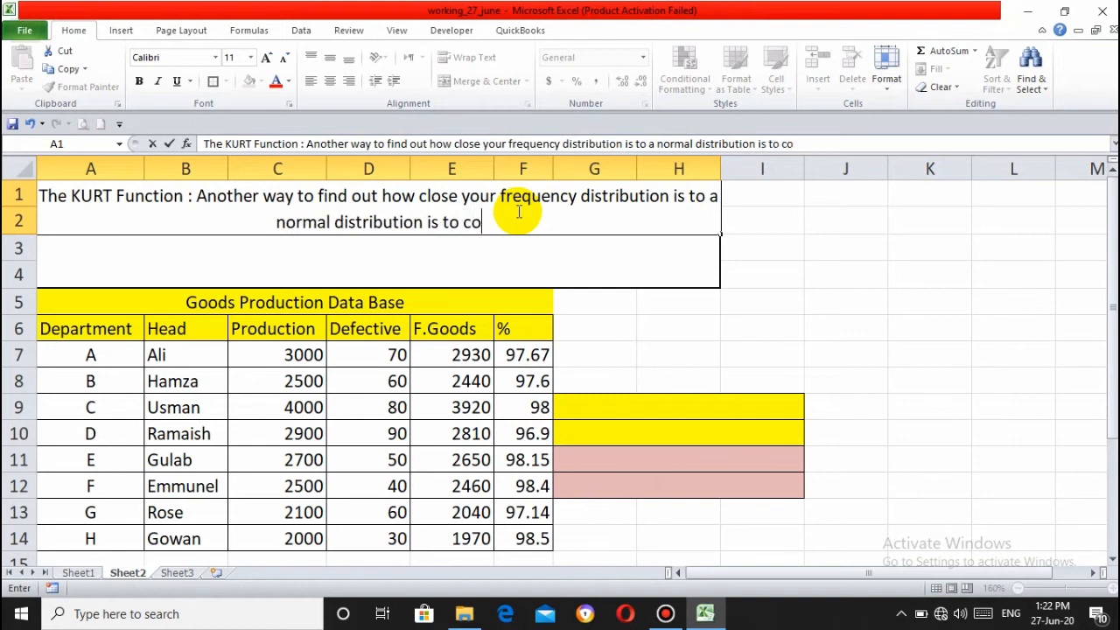
pyautogui.write('nsider ')
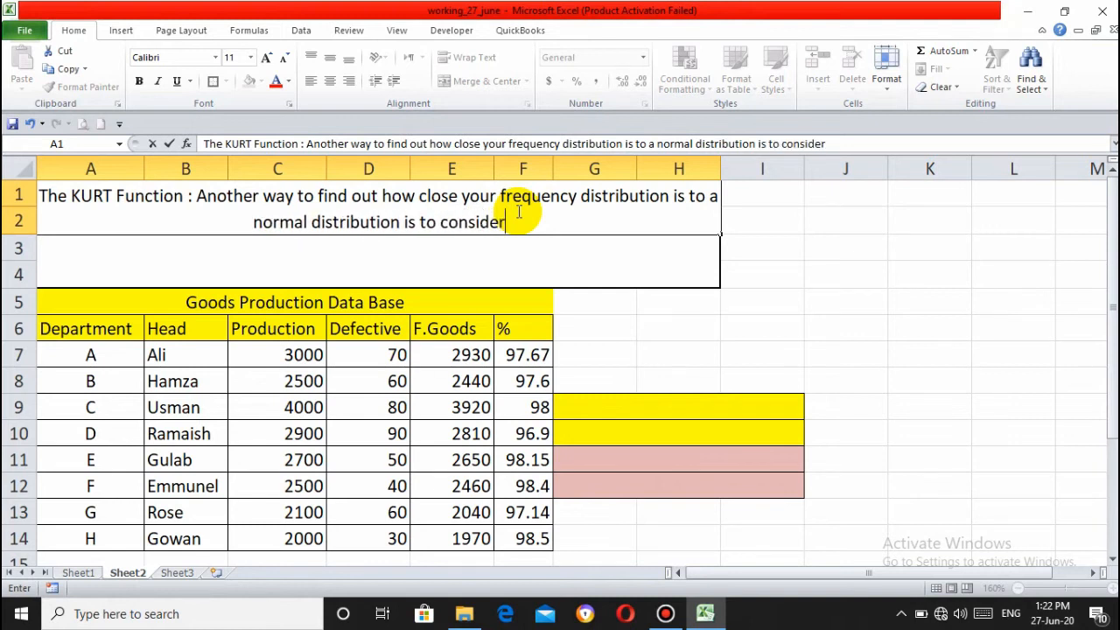
pyautogui.write('the')
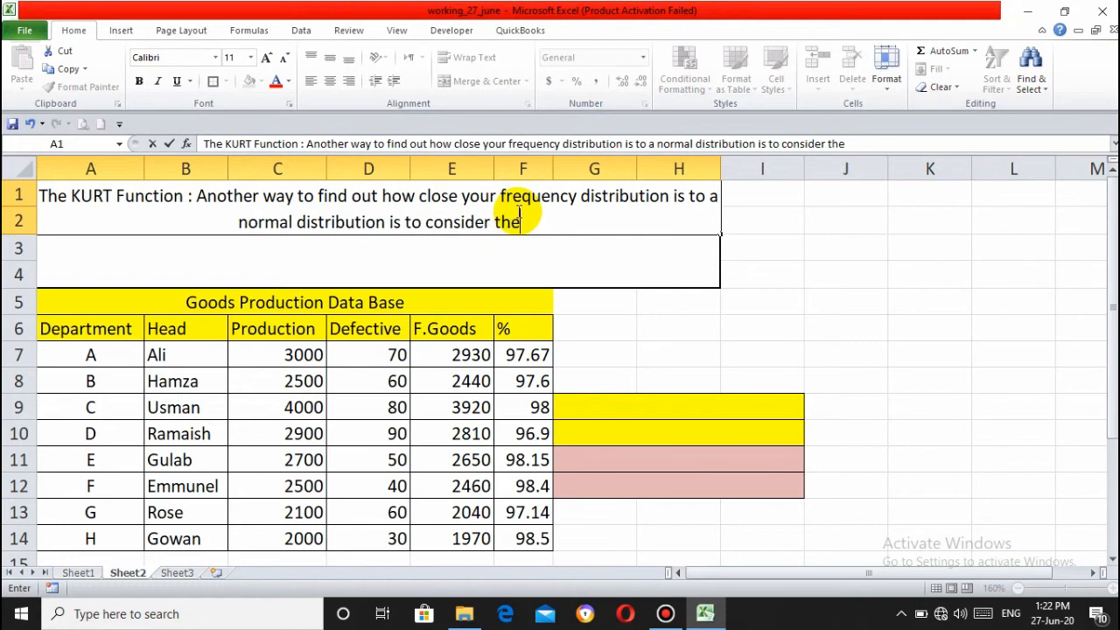
pyautogui.write(' flatnes')
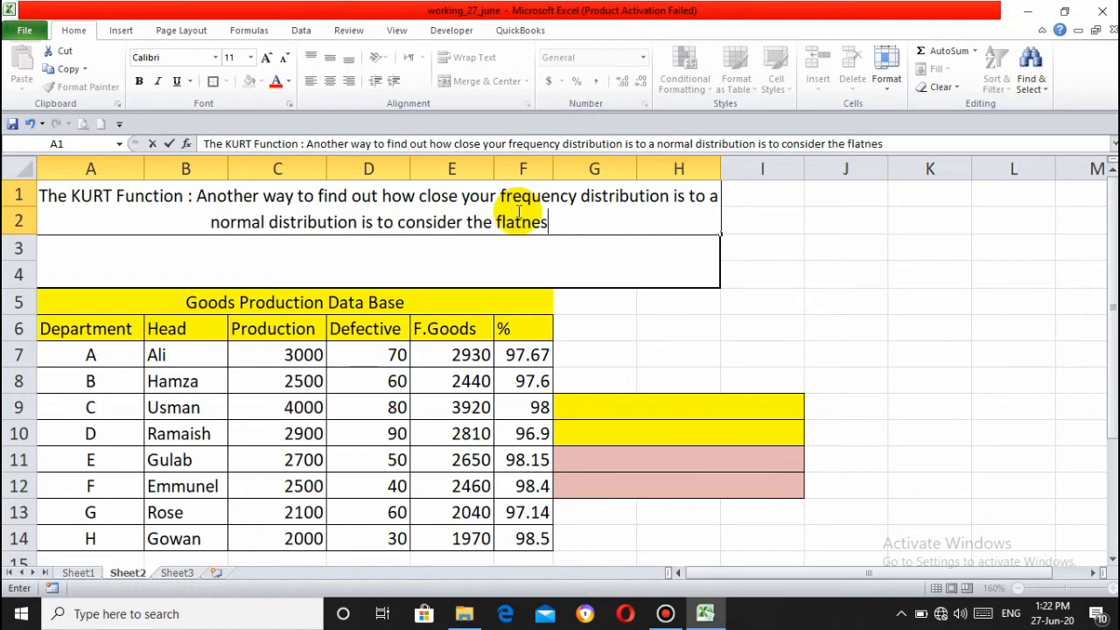
pyautogui.write('s or the')
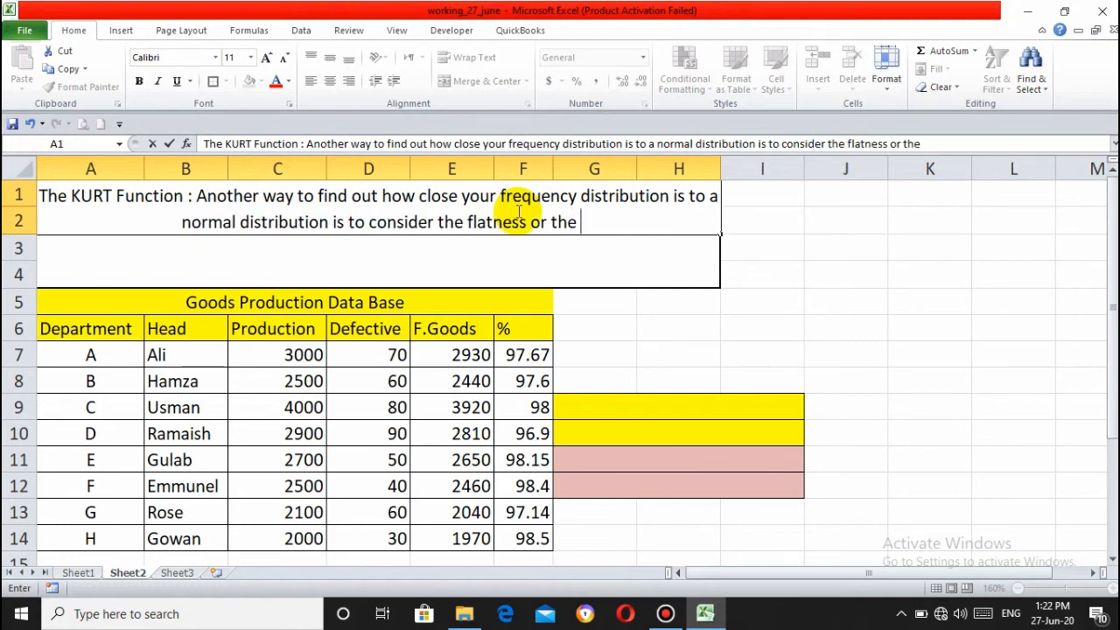
pyautogui.press('BackSpace')
pyautogui.press('BackSpace')
pyautogui.press('BackSpace')
pyautogui.press('BackSpace')
pyautogui.press('BackSpace')
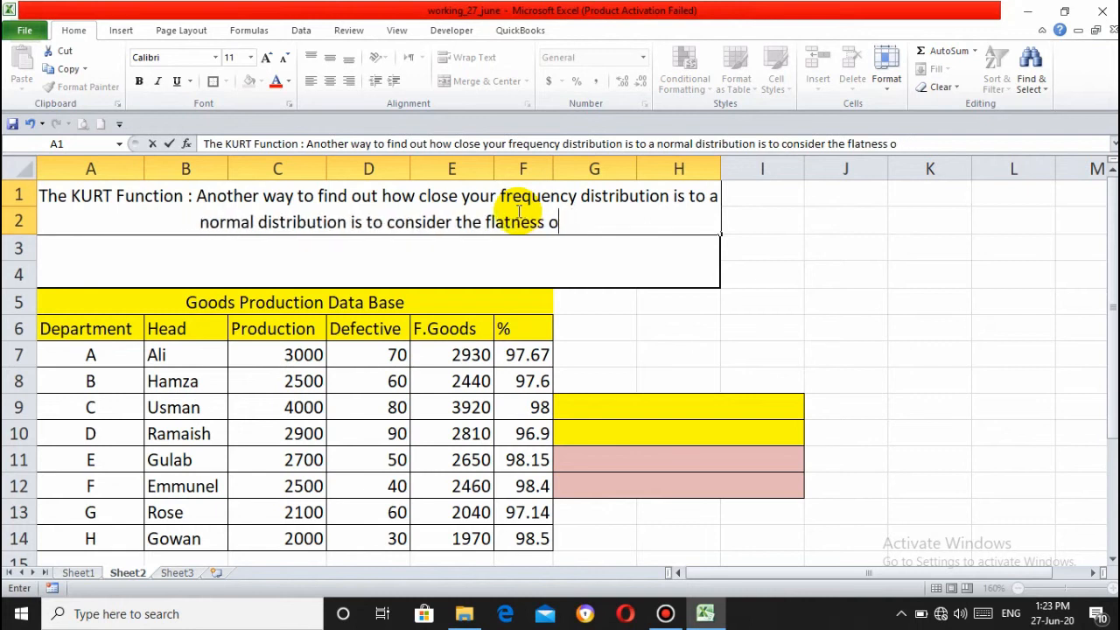
pyautogui.write('f the curve')
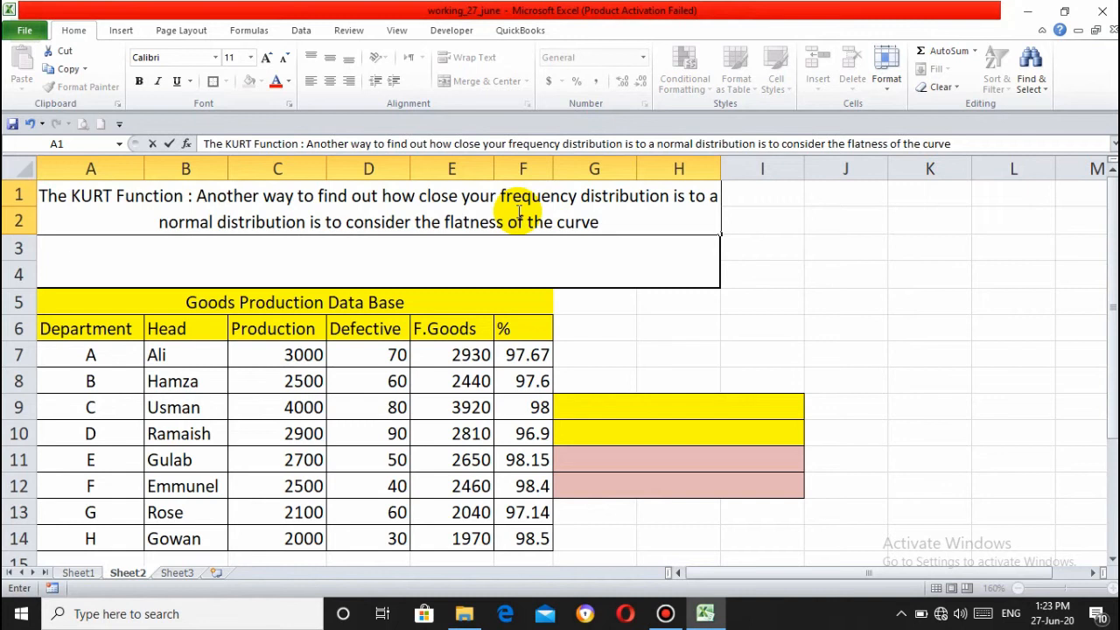
pyautogui.write(' .')
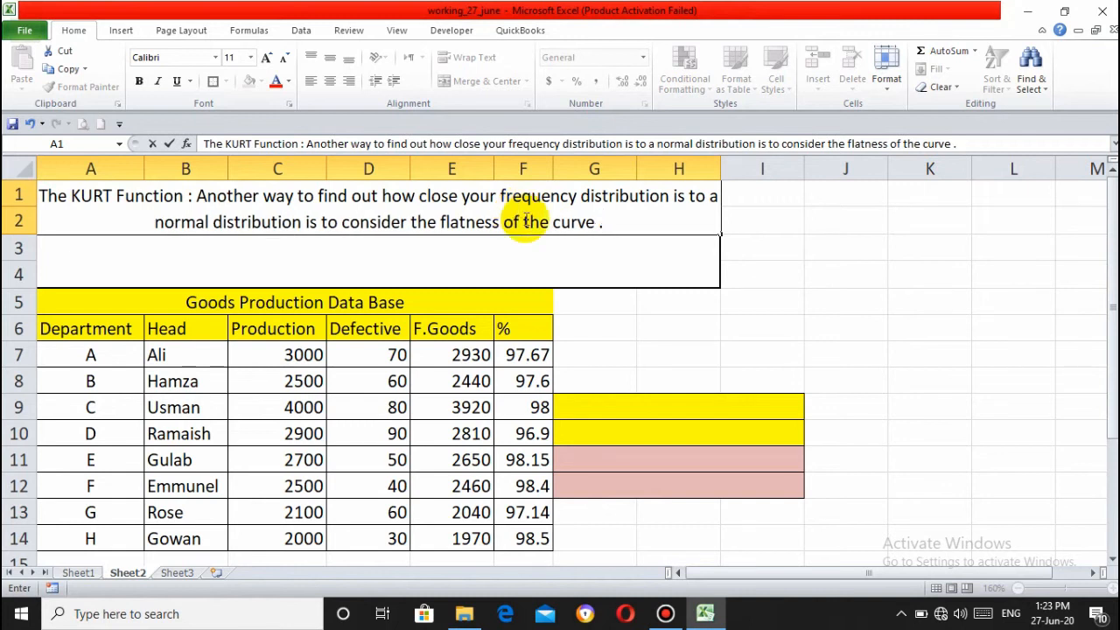
# Enter the heading "The KURT Function" in the merged yellow cell G9 beside the table.
pyautogui.click(636, 408)
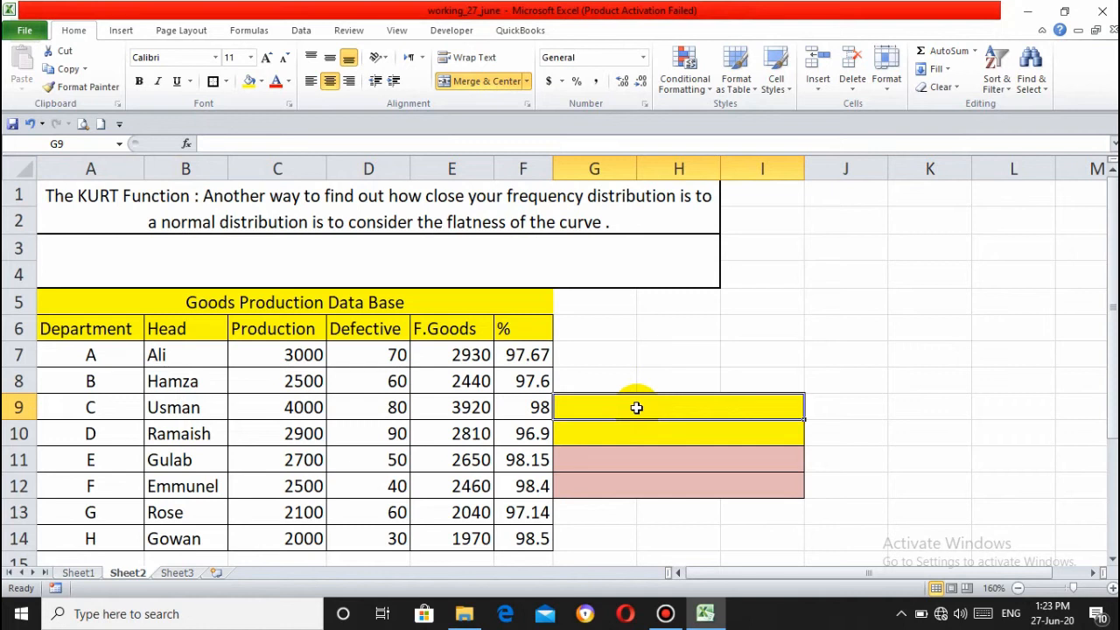
pyautogui.write('The KURT Function')
pyautogui.press('Return')
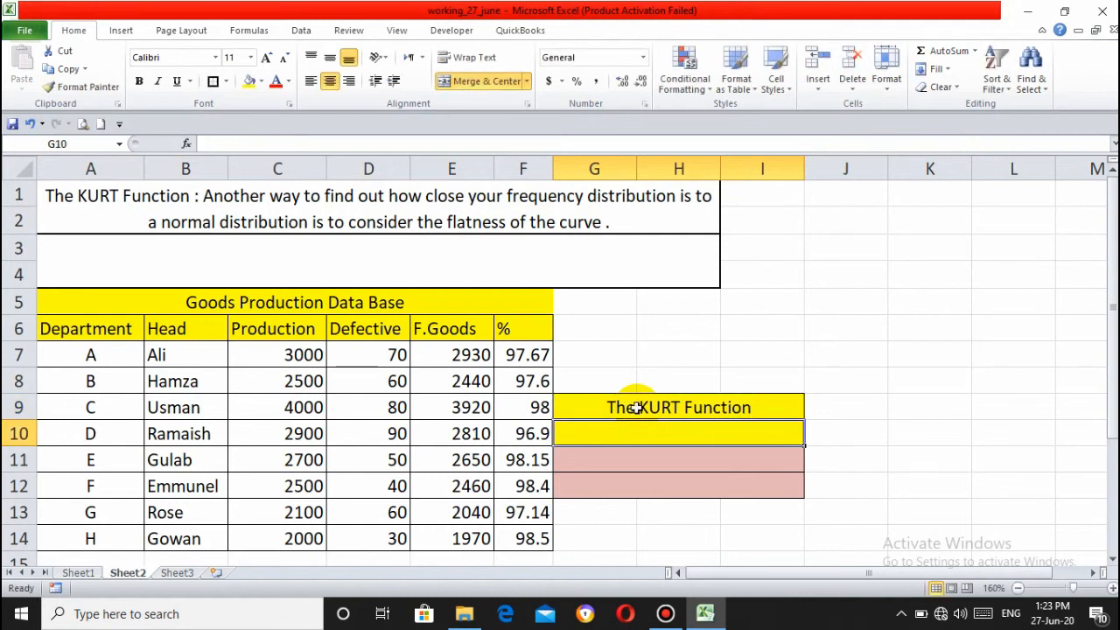
# Calculate the kurtosis of the Production values in cell G10 with the formula =KURT(C7:C14).
pyautogui.write('=')
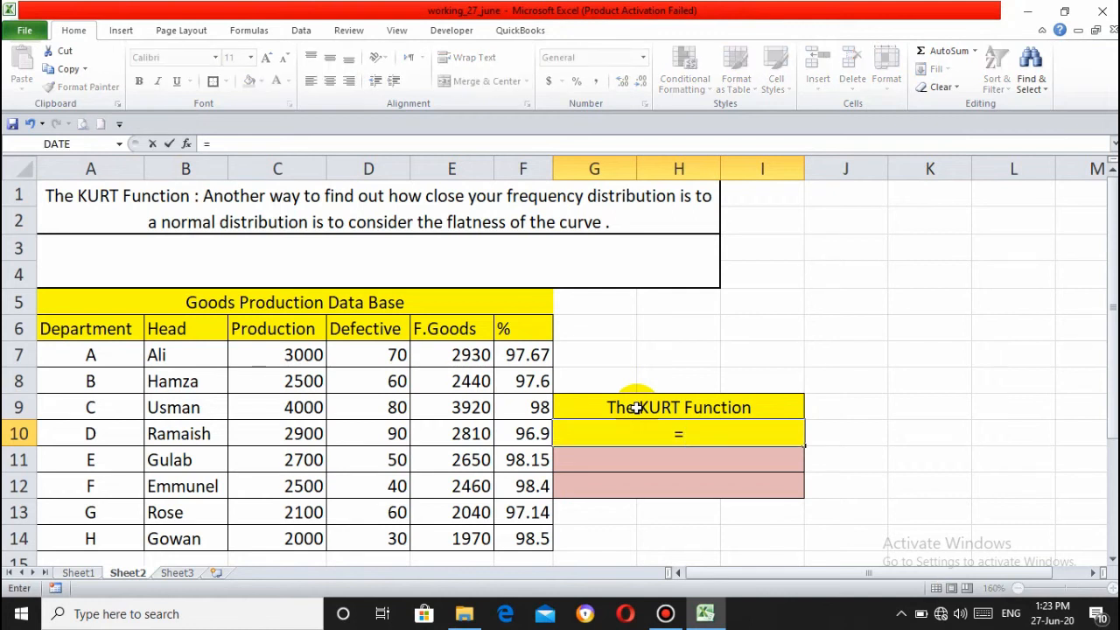
pyautogui.write('KURT')
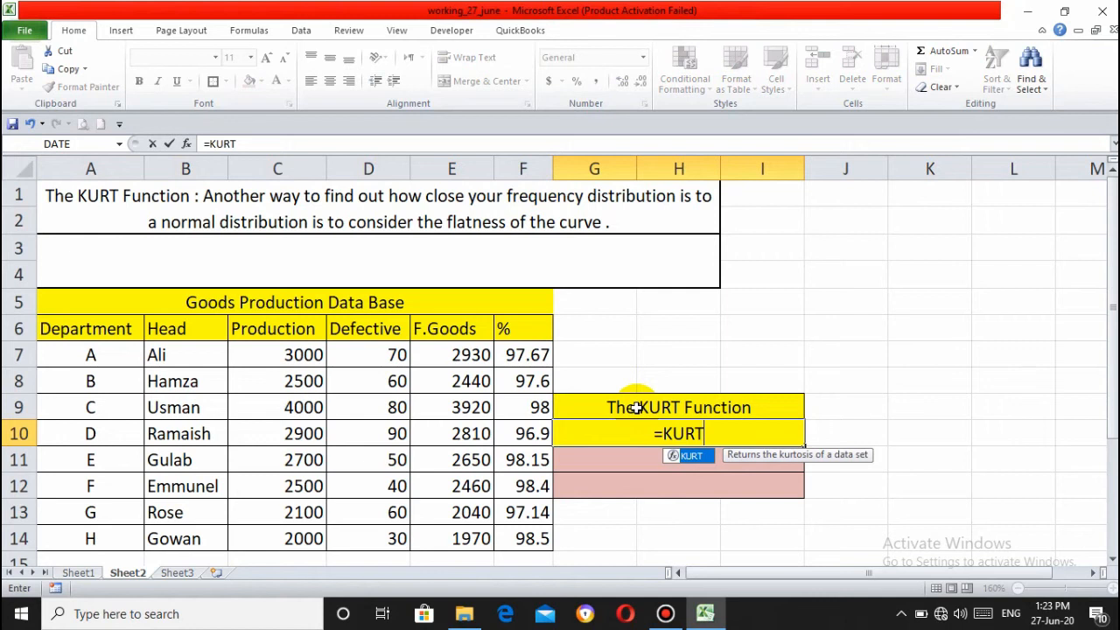
pyautogui.write('(')
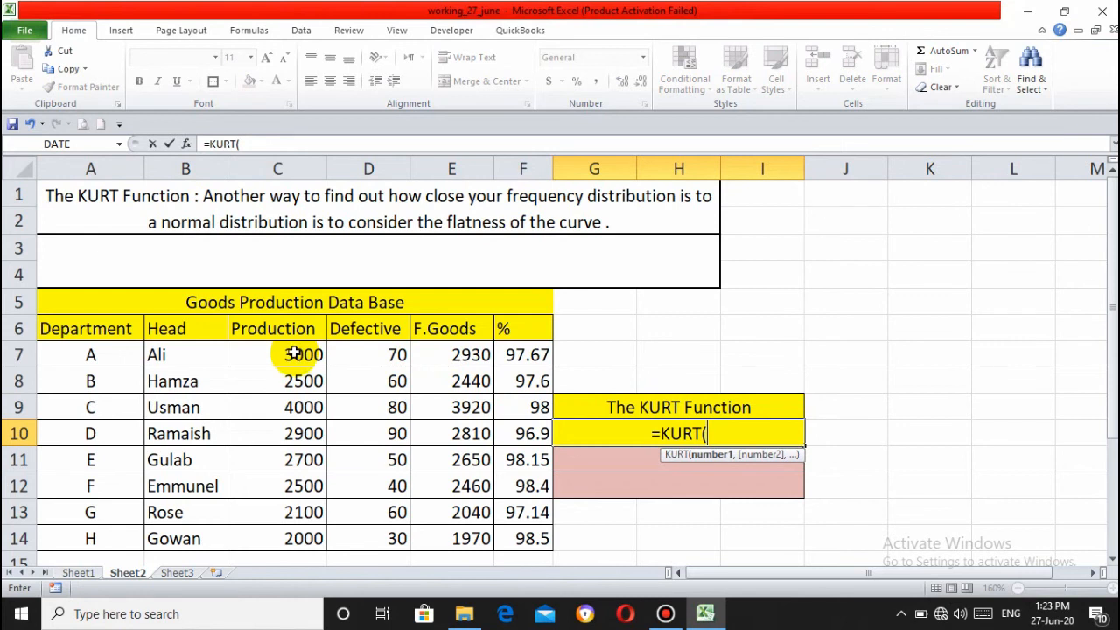
pyautogui.moveTo(295, 353); pyautogui.dragTo(297, 531)
pyautogui.write(')')
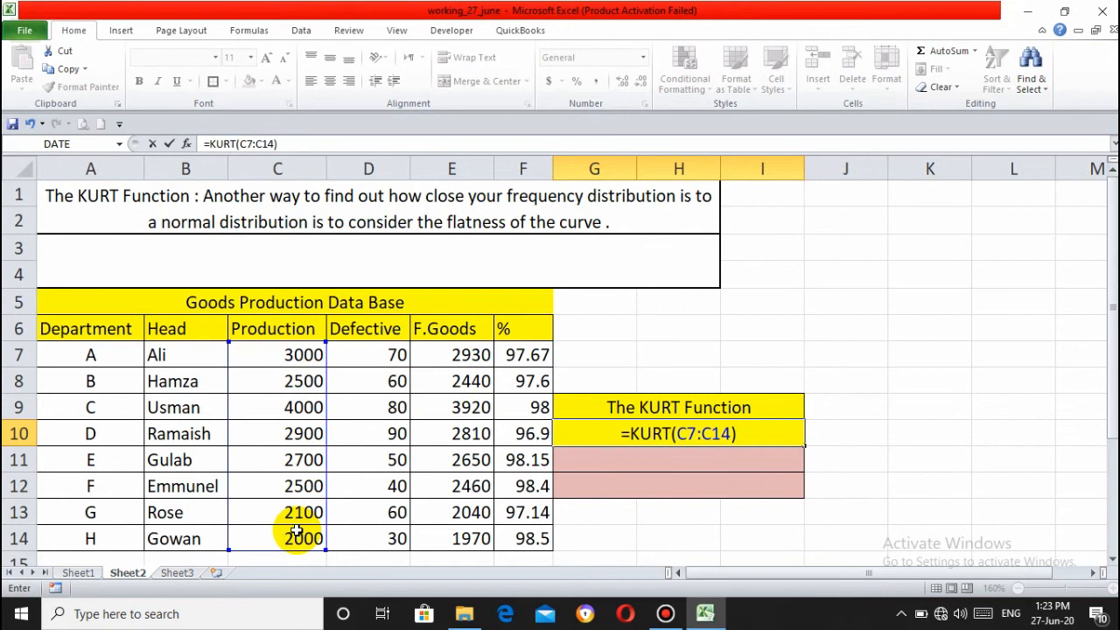
pyautogui.press('Return')
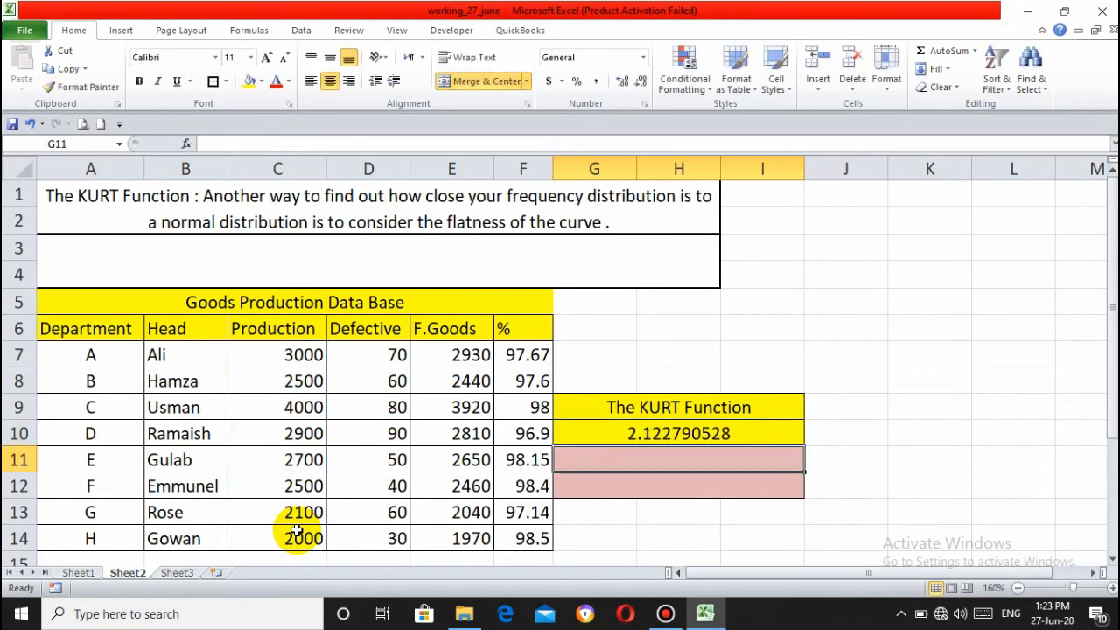